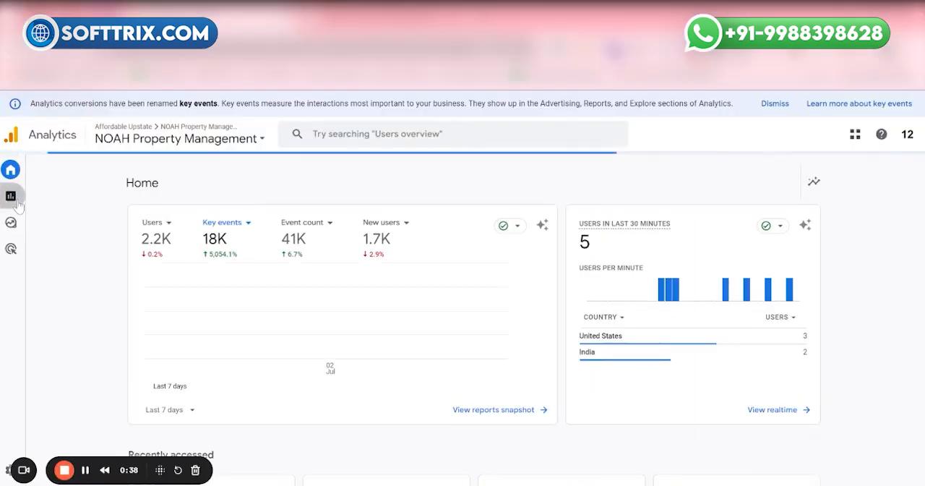
# Step: Open the Engagement Events report and scroll through its list of events
pyautogui.click(25, 148)
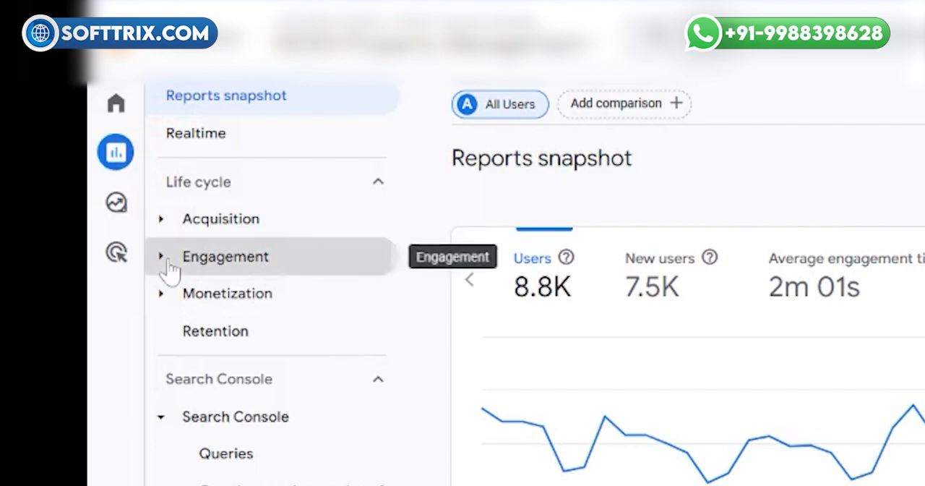
pyautogui.click(165, 267)
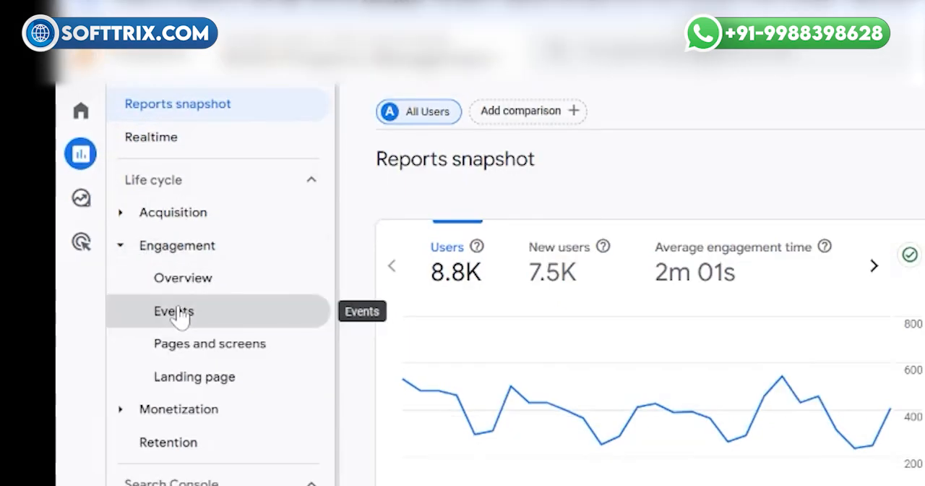
pyautogui.click(178, 316)
pyautogui.scroll(-3, 904, 447)
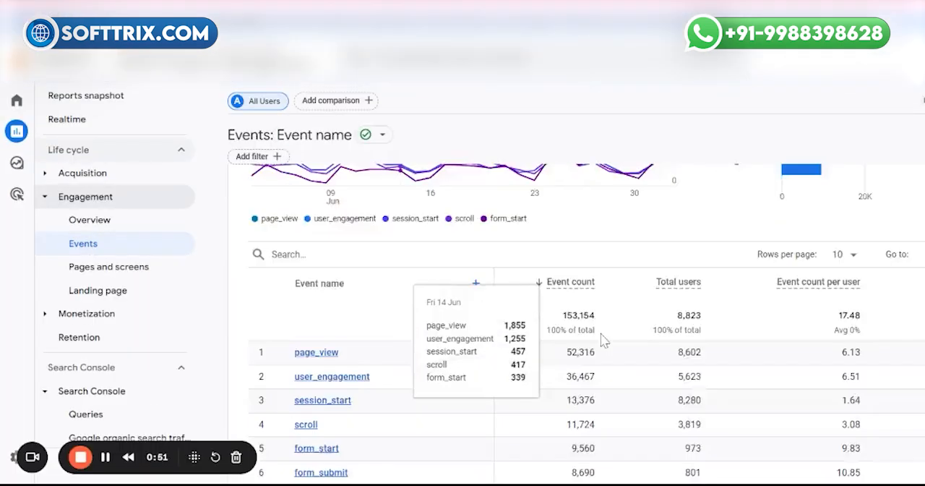
pyautogui.scroll(-2, 604, 340)
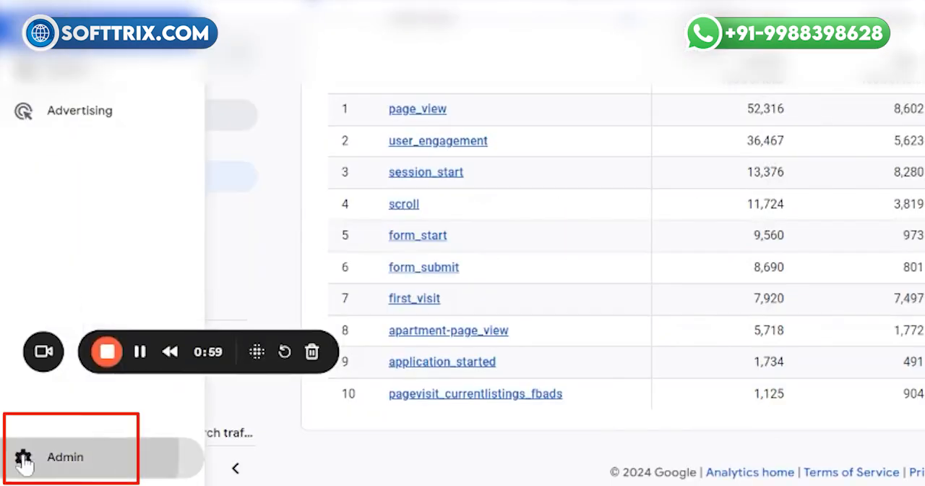
# Step: Open the property's Events settings in Admin and start creating a new custom event
pyautogui.click(16, 465)
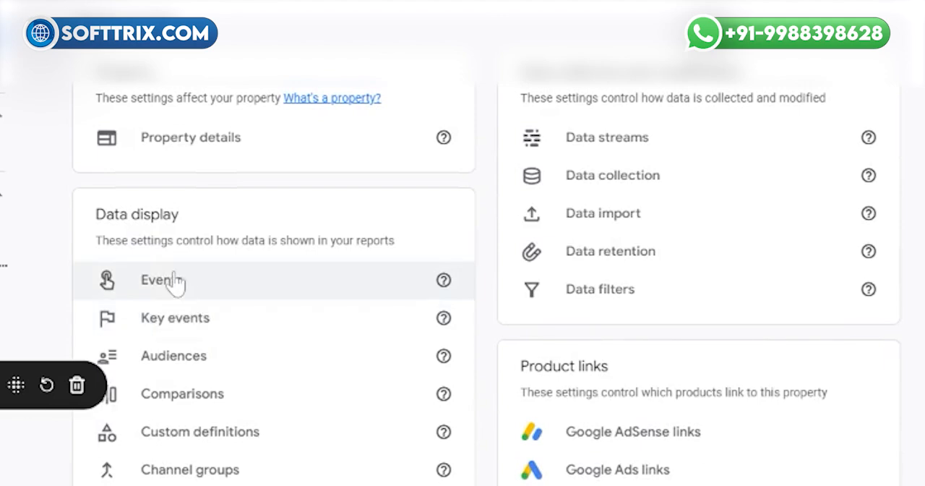
pyautogui.click(175, 282)
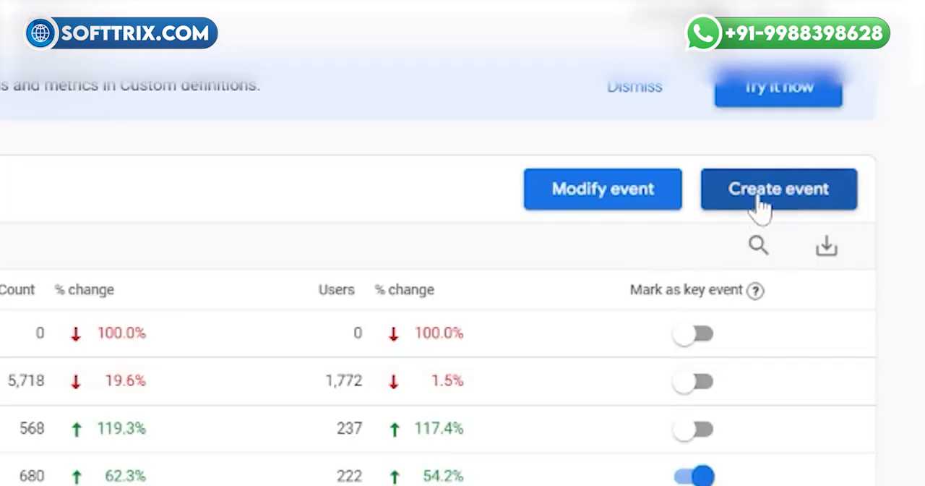
pyautogui.click(760, 204)
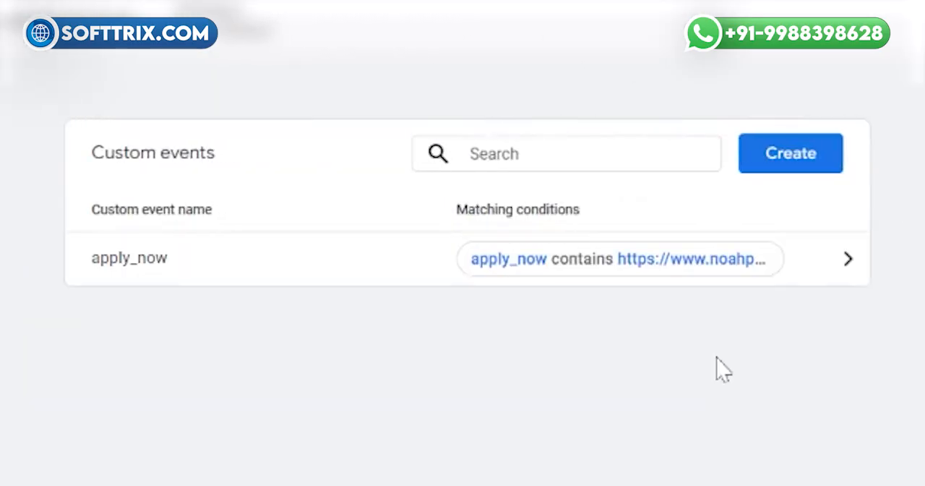
pyautogui.click(748, 173)
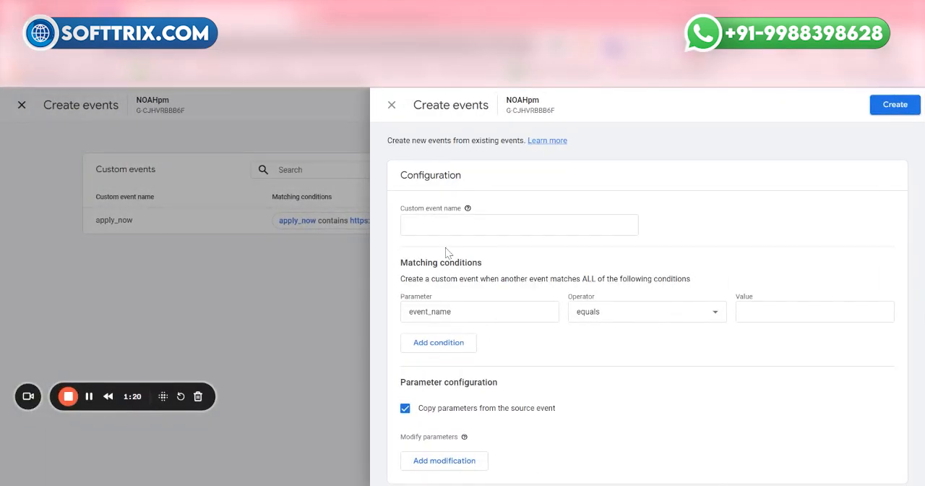
# Step: Name the custom event thank_you_lead
pyautogui.click(462, 225)
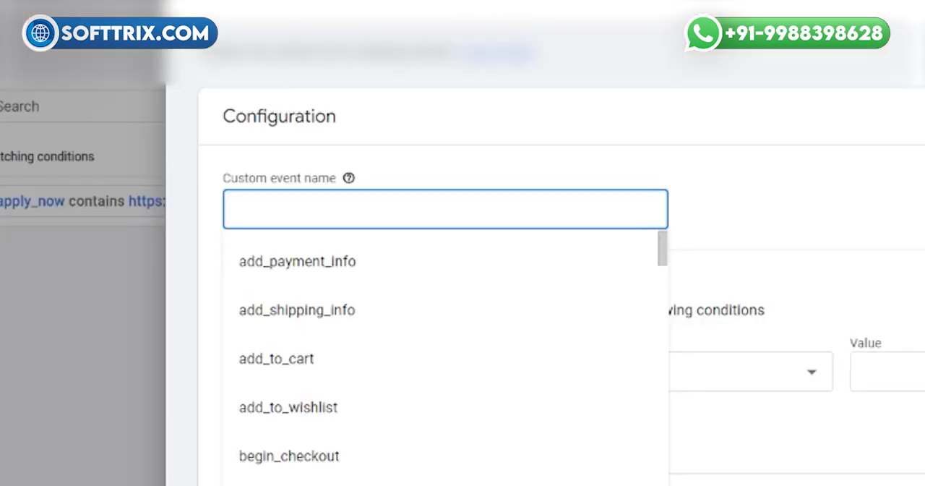
pyautogui.write('thank_')
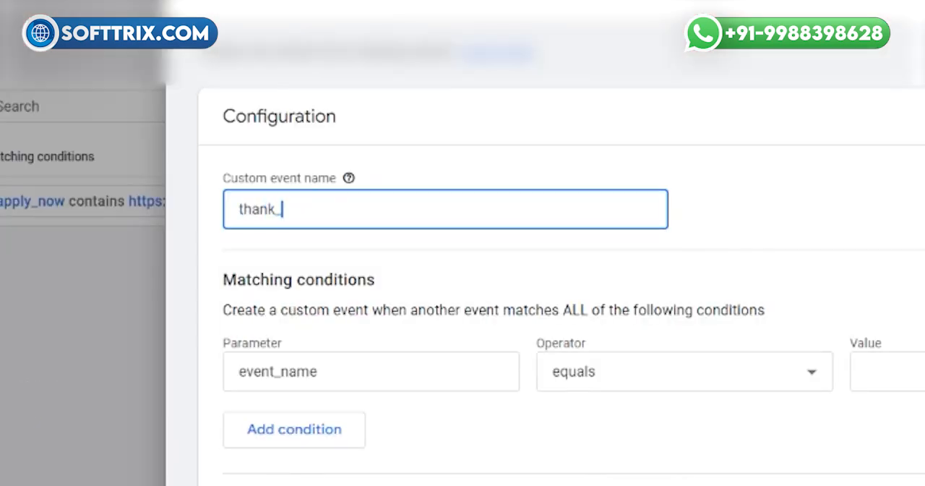
pyautogui.write('you_')
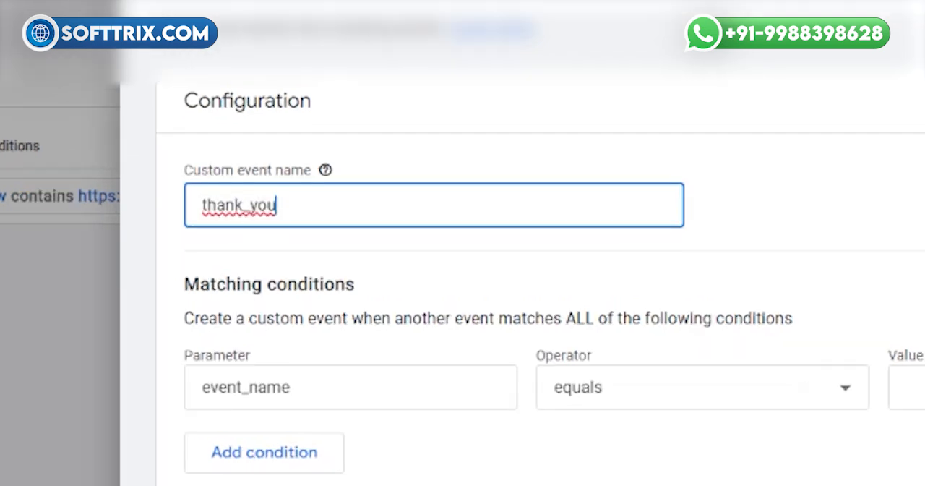
pyautogui.write('lead')
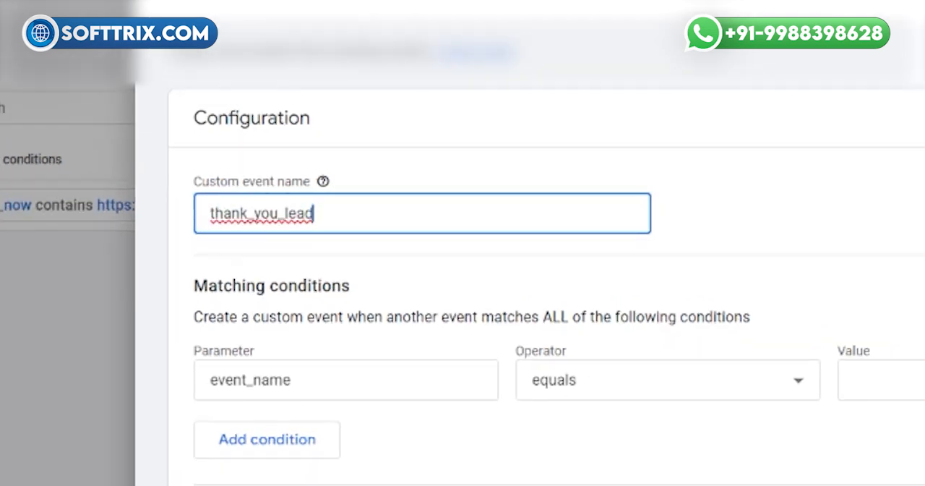
pyautogui.press('Tab')
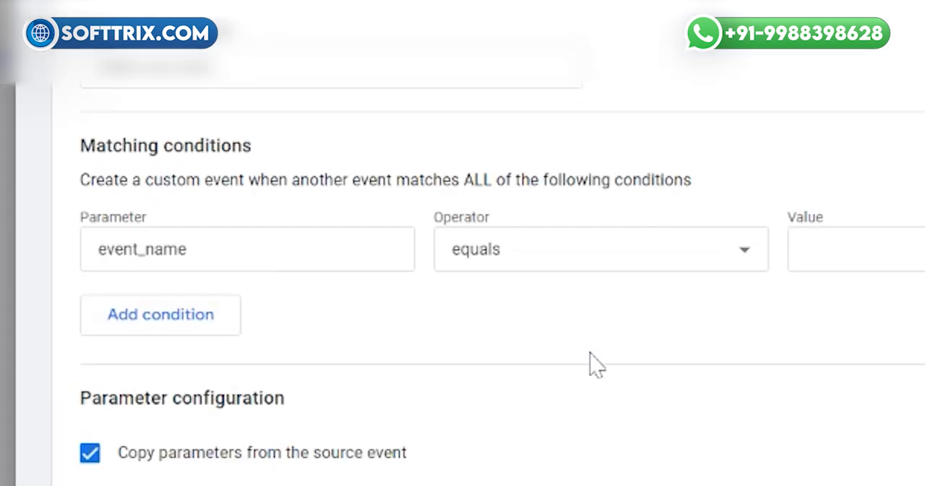
# Step: Set the first matching condition to event_name equals page_view
pyautogui.click(240, 252)
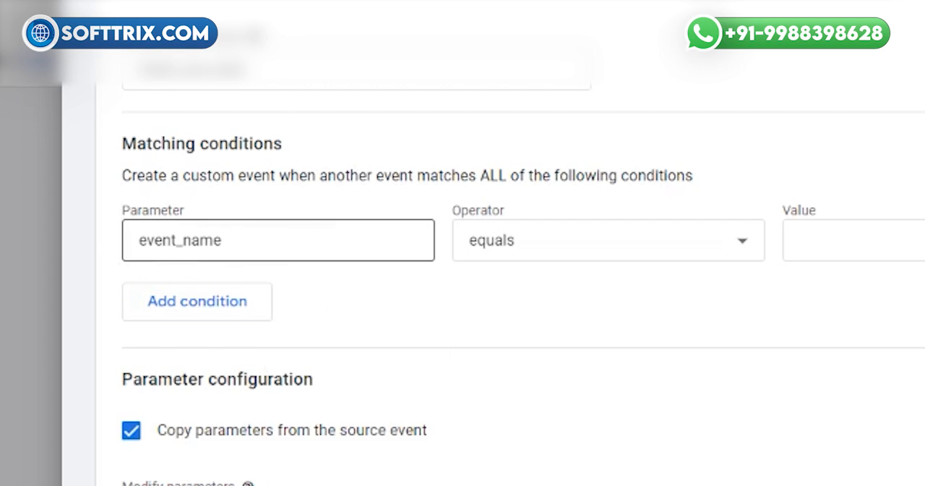
pyautogui.click(471, 225)
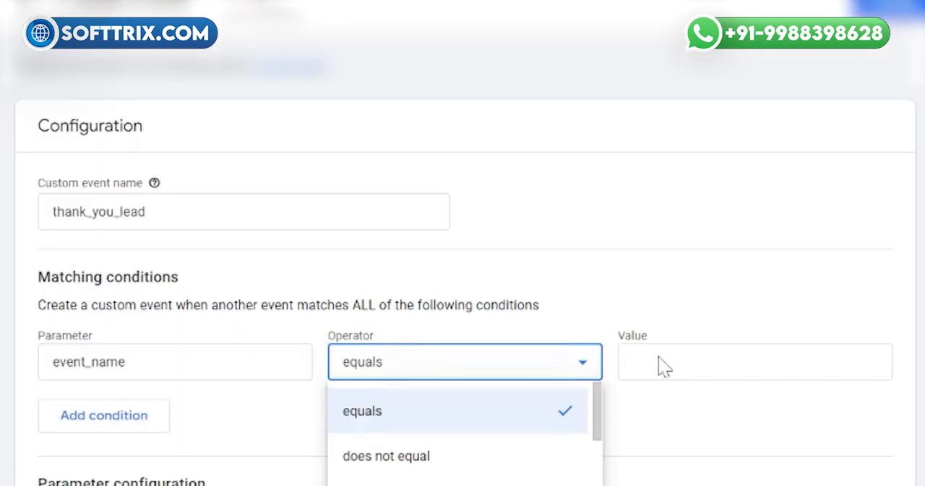
pyautogui.click(659, 356)
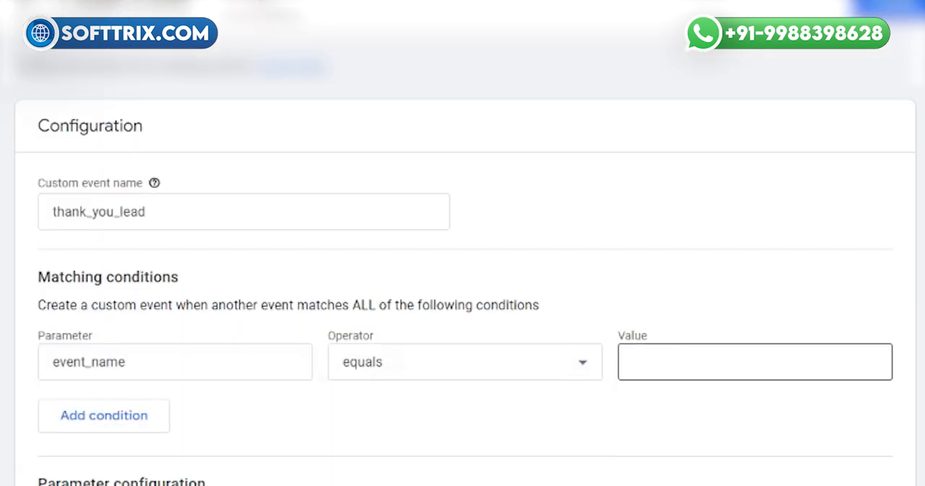
pyautogui.click(660, 359)
pyautogui.write('page_view')
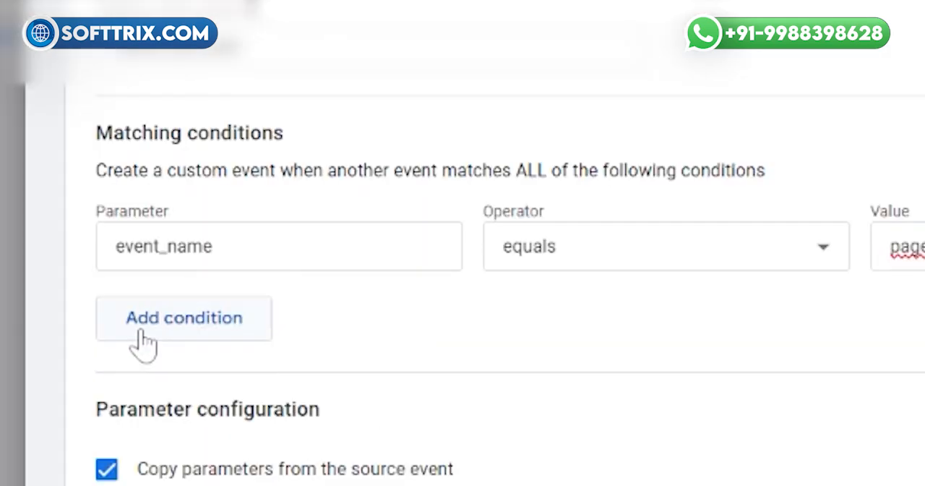
# Step: Add a second matching condition with parameter page_location and operator contains
pyautogui.click(142, 334)
pyautogui.write('pag')
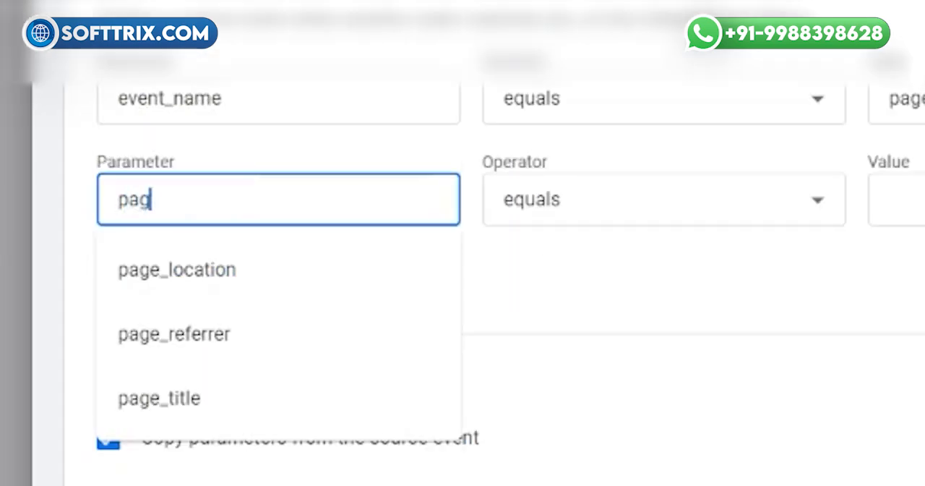
pyautogui.click(176, 279)
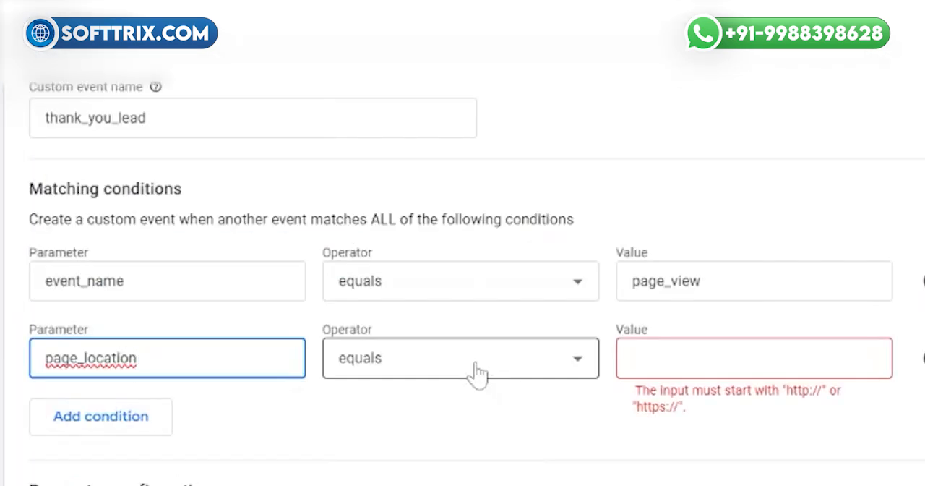
pyautogui.click(477, 373)
pyautogui.click(399, 286)
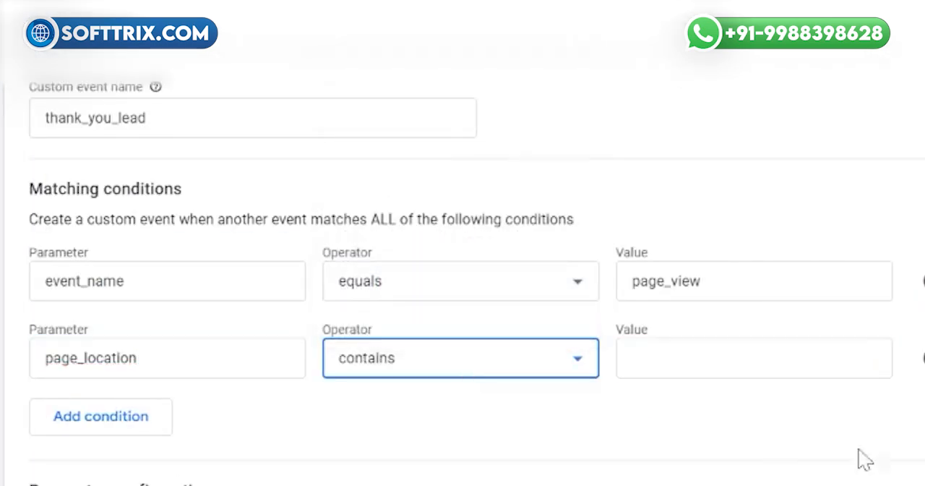
pyautogui.click(699, 360)
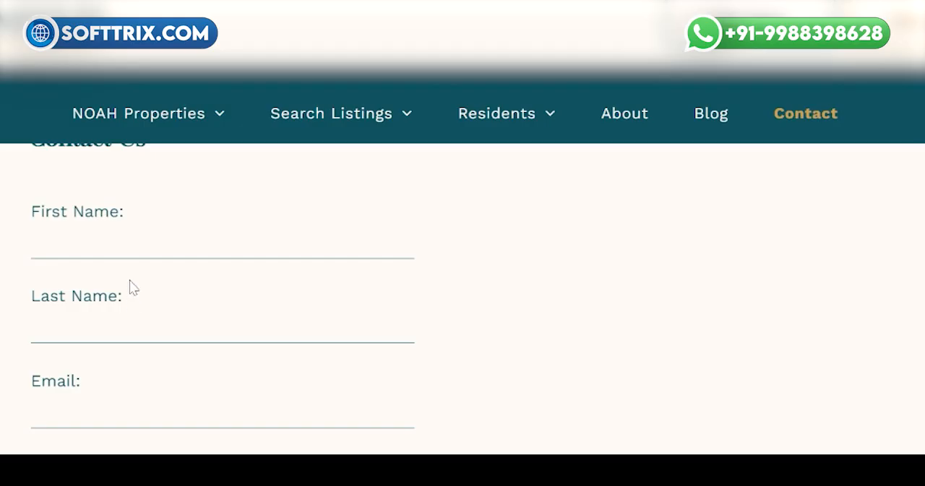
# Step: On the website's Contact Us form, enter test as the first and last name
pyautogui.click(130, 246)
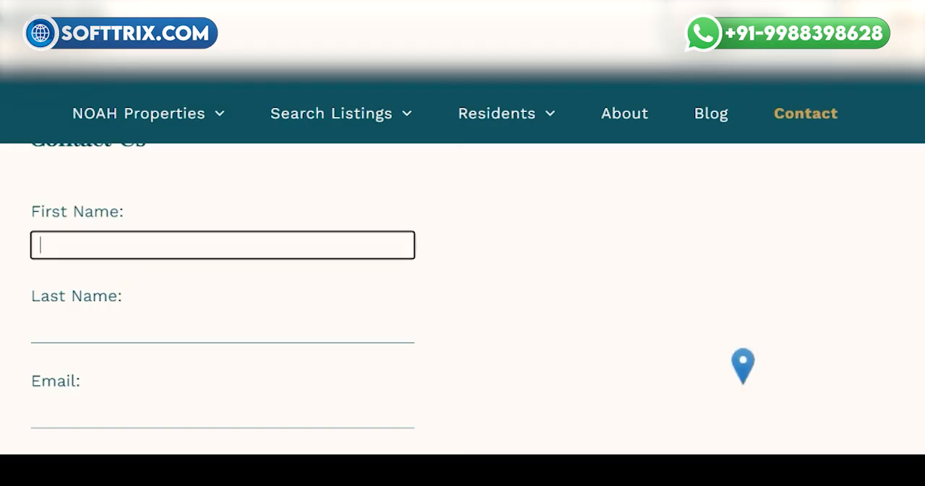
pyautogui.write('test')
pyautogui.hotkey('ctrl', 'a')
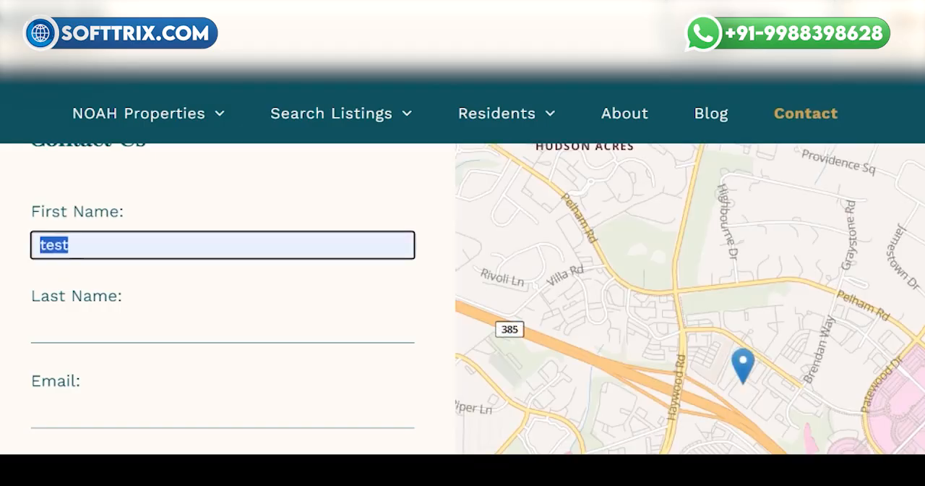
pyautogui.press('Tab')
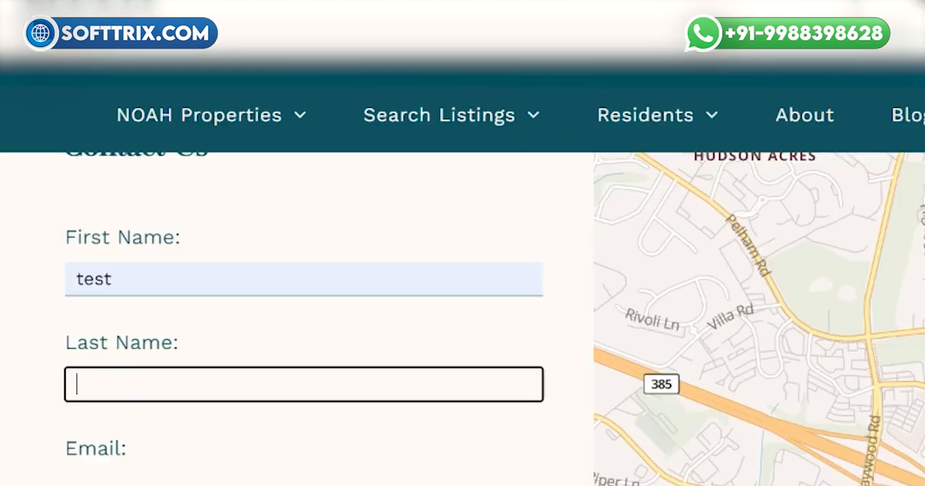
pyautogui.write('test')
pyautogui.scroll(-2, 463, 319)
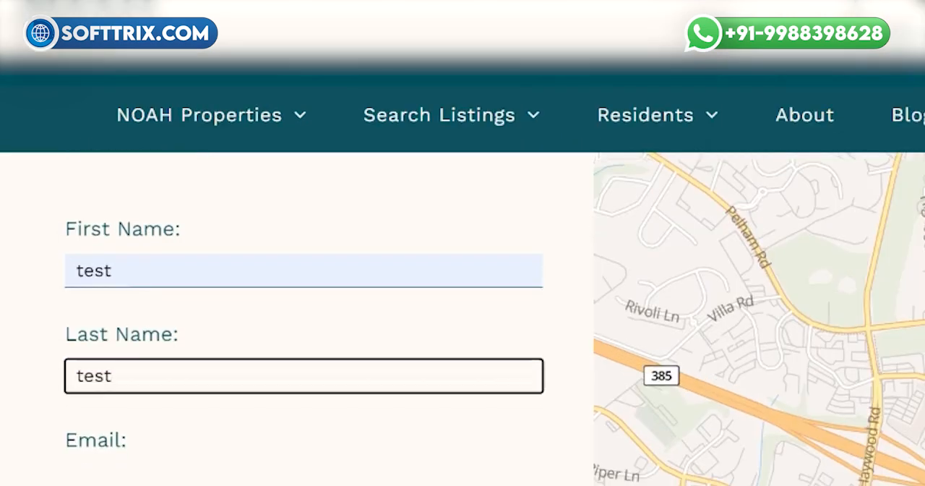
pyautogui.press('Tab')
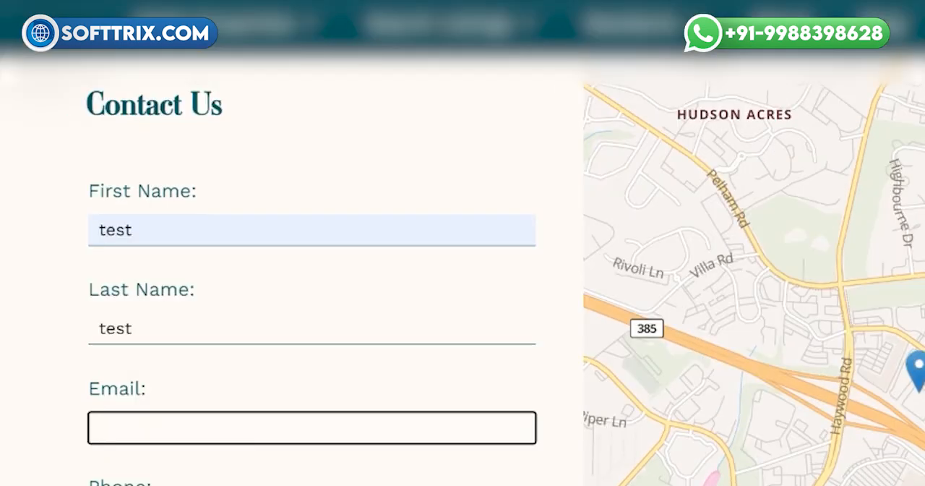
# Step: Fill in the contact e-mail and phone number, enter test as the message, and submit the form
pyautogui.click(181, 456)
pyautogui.scroll(-2, 180, 456)
pyautogui.click(102, 268)
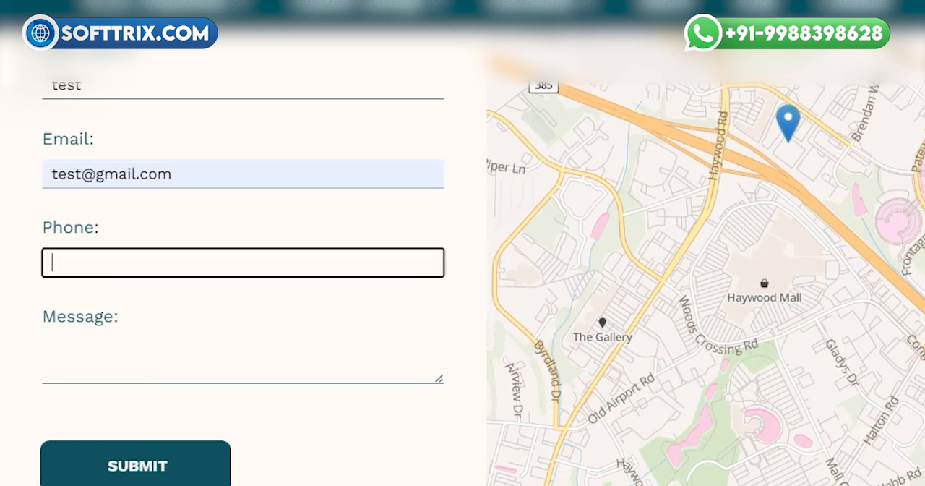
pyautogui.click(135, 291)
pyautogui.click(136, 356)
pyautogui.write('test')
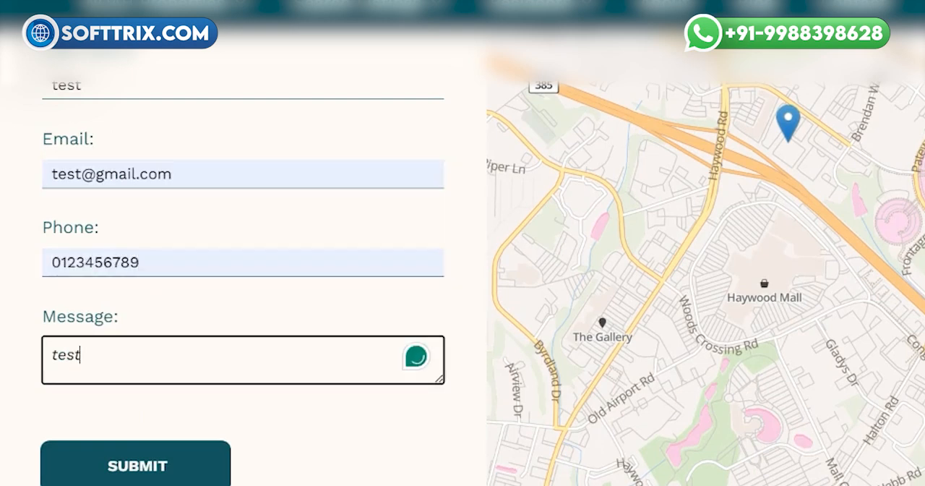
pyautogui.click(122, 466)
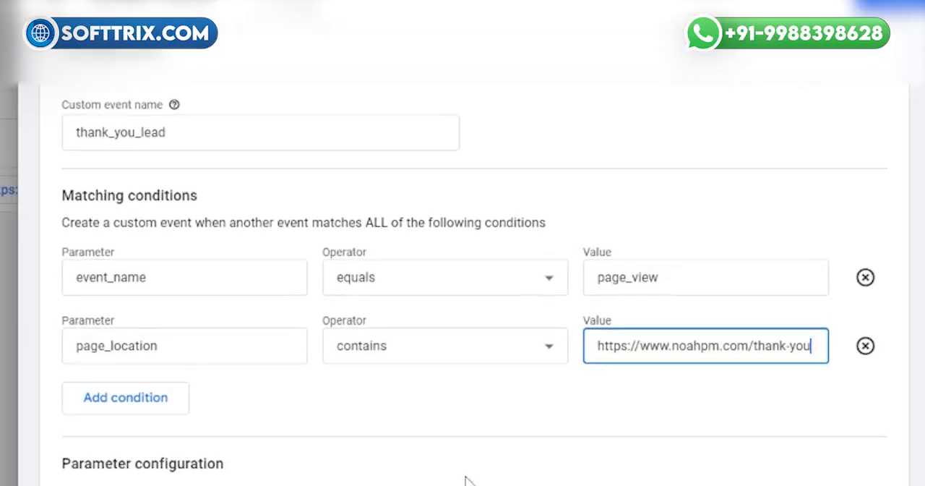
pyautogui.click(466, 477)
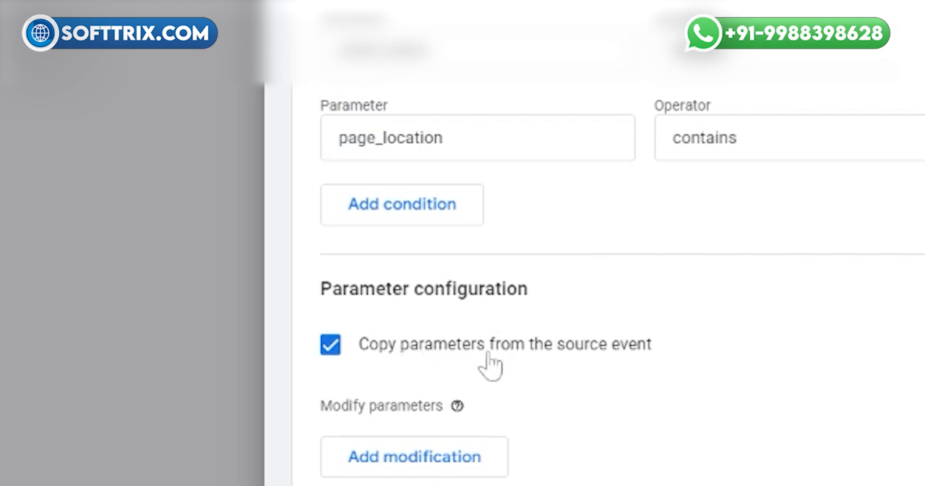
pyautogui.click(350, 345)
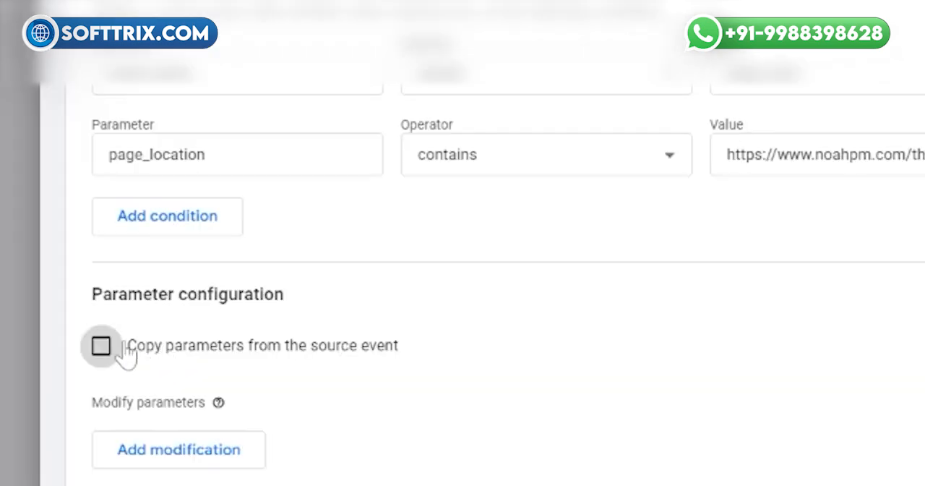
pyautogui.click(350, 345)
pyautogui.scroll(2, 692, 147)
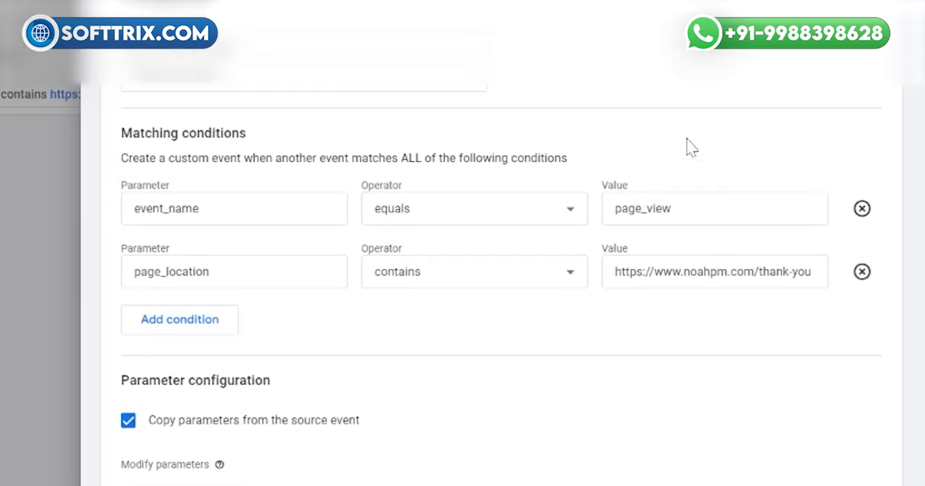
# Step: Review the configured conditions and create the thank_you_lead custom event
pyautogui.moveTo(698, 162); pyautogui.dragTo(615, 212)
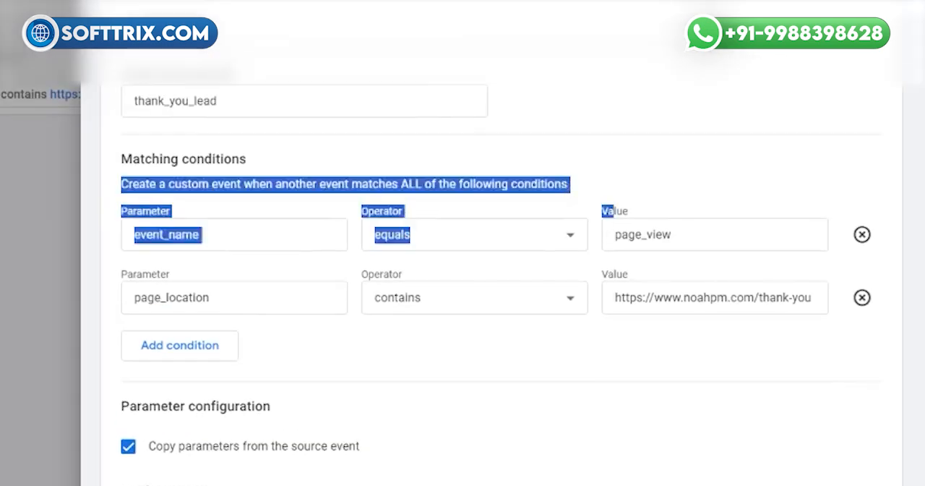
pyautogui.click(606, 218)
pyautogui.moveTo(766, 109); pyautogui.dragTo(784, 29)
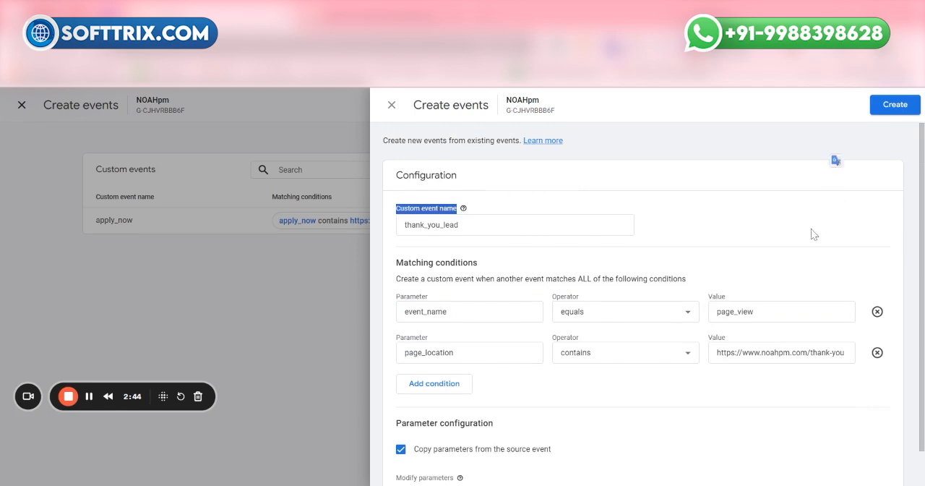
pyautogui.scroll(-1, 548, 340)
pyautogui.click(548, 337)
pyautogui.scroll(1, 701, 214)
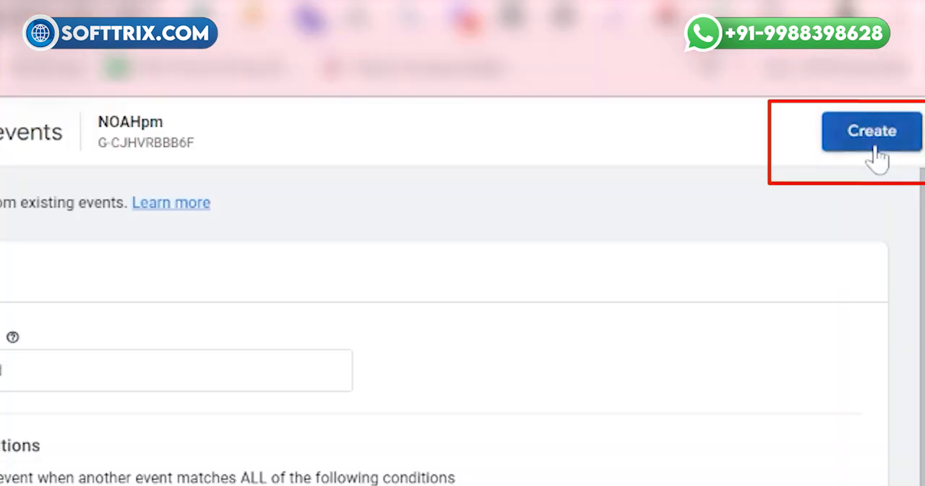
pyautogui.click(893, 111)
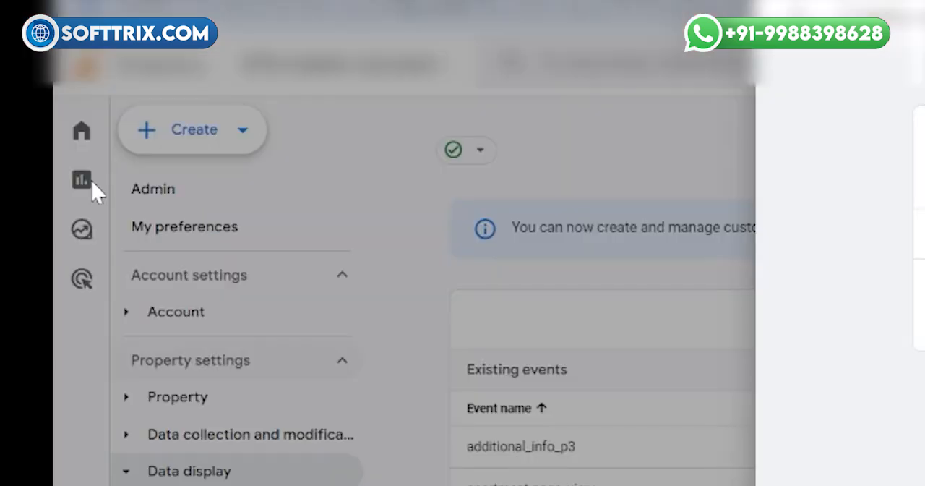
# Step: Leave the event editor and open the Reports section of Analytics
pyautogui.click(21, 197)
pyautogui.moveTo(16, 169)
pyautogui.click(16, 193)
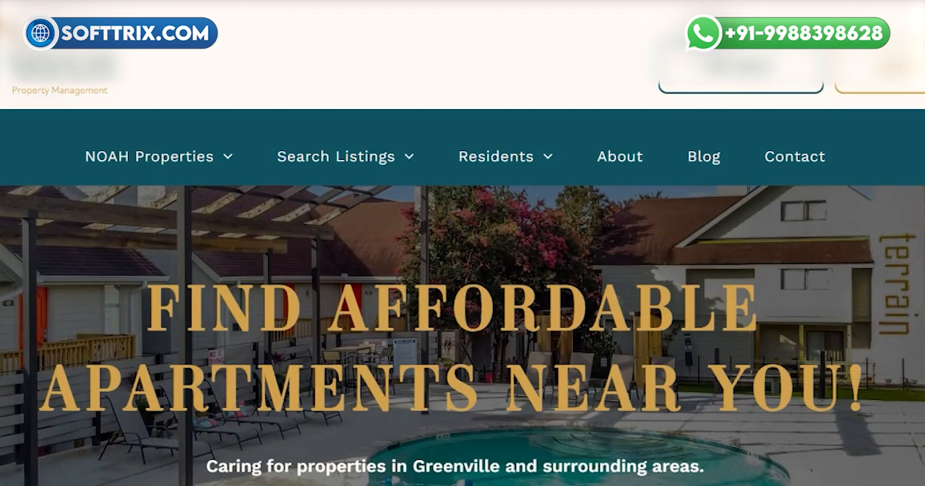
# Step: Scroll through the website's thank-you page to trigger a page view
pyautogui.scroll(-2, 107, 330)
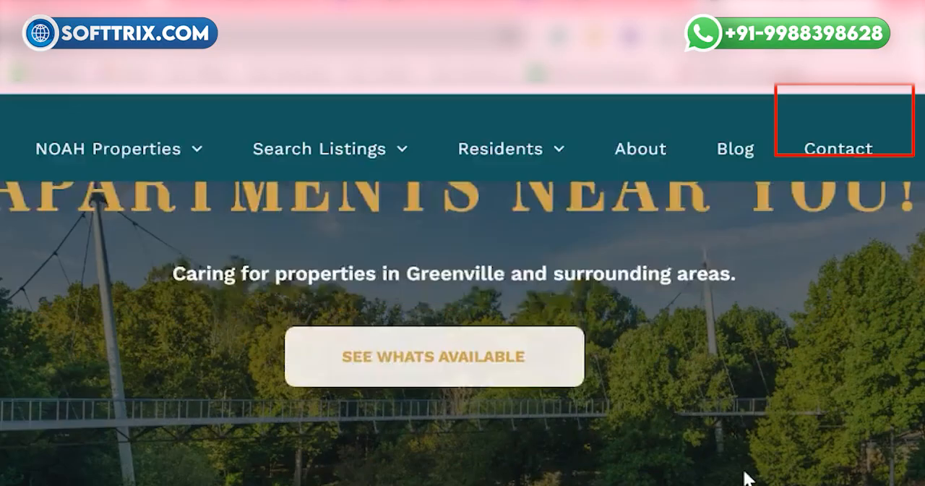
pyautogui.scroll(-1, 744, 479)
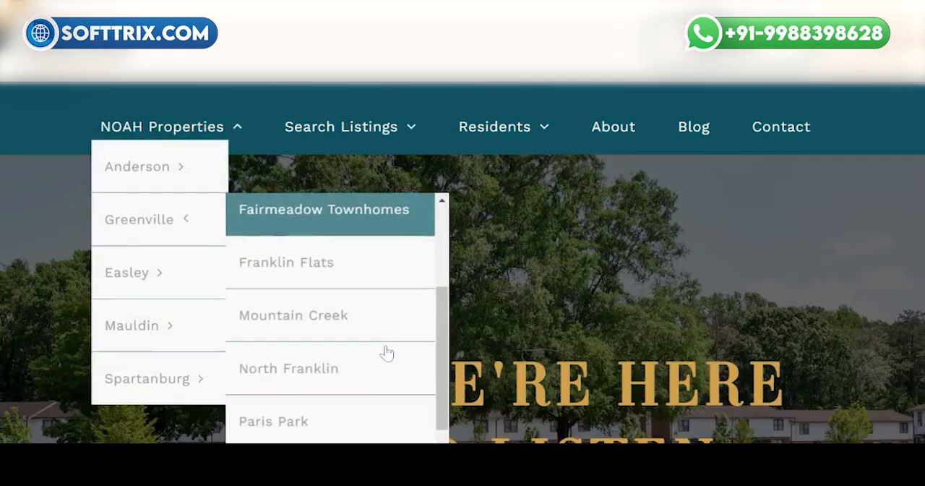
pyautogui.scroll(-2, 387, 353)
pyautogui.scroll(-5, 21, 354)
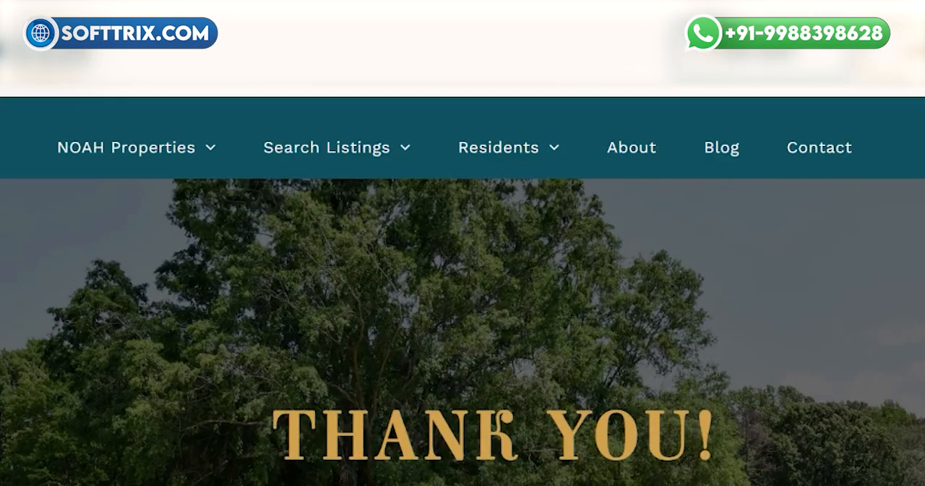
pyautogui.scroll(-10, 79, 325)
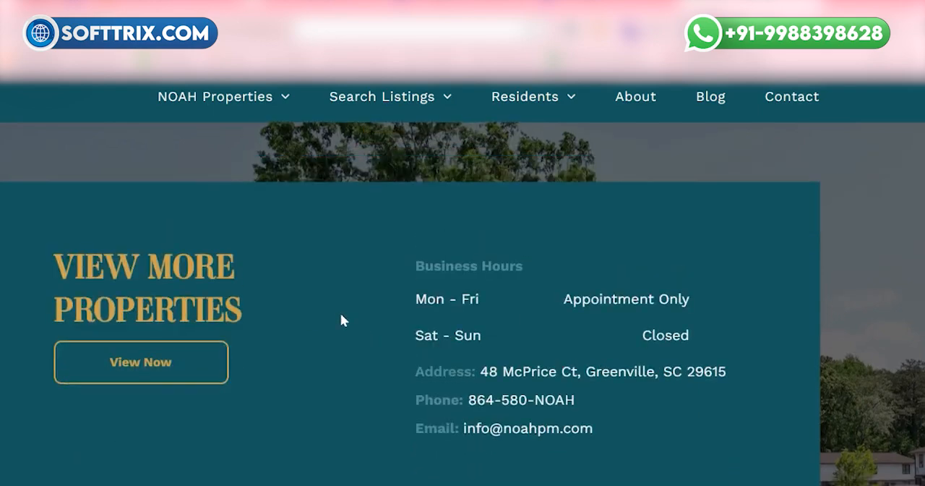
pyautogui.scroll(4, 311, 320)
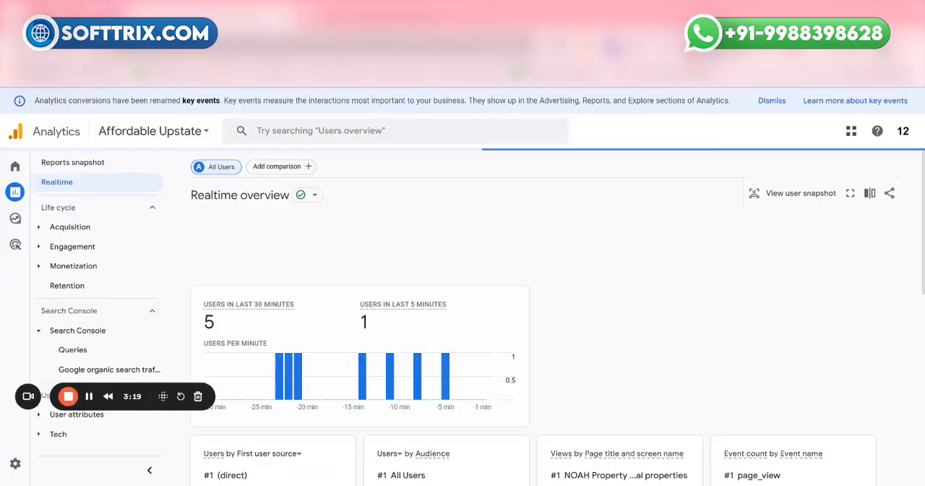
# Step: Page through the Realtime overview's event count by event name card to check for the thank_you_lead event
pyautogui.scroll(-3, 640, 300)
pyautogui.scroll(-2, 622, 318)
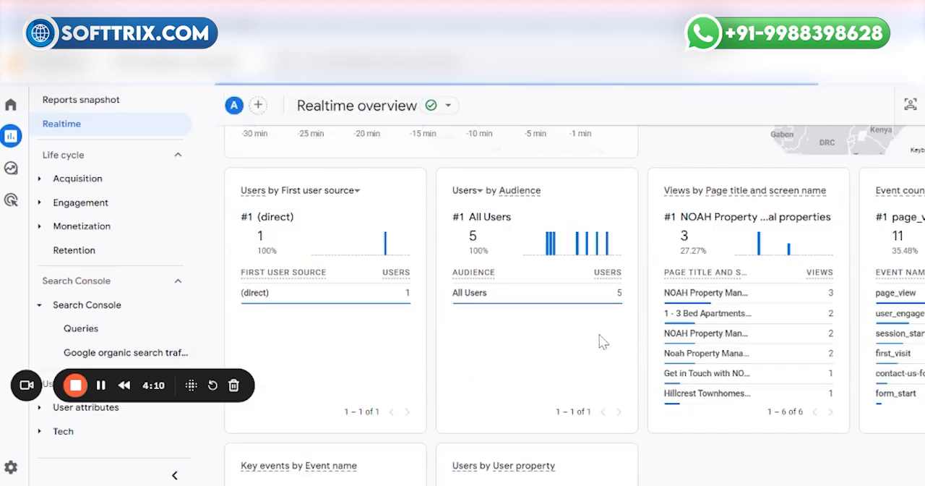
pyautogui.scroll(-3, 634, 367)
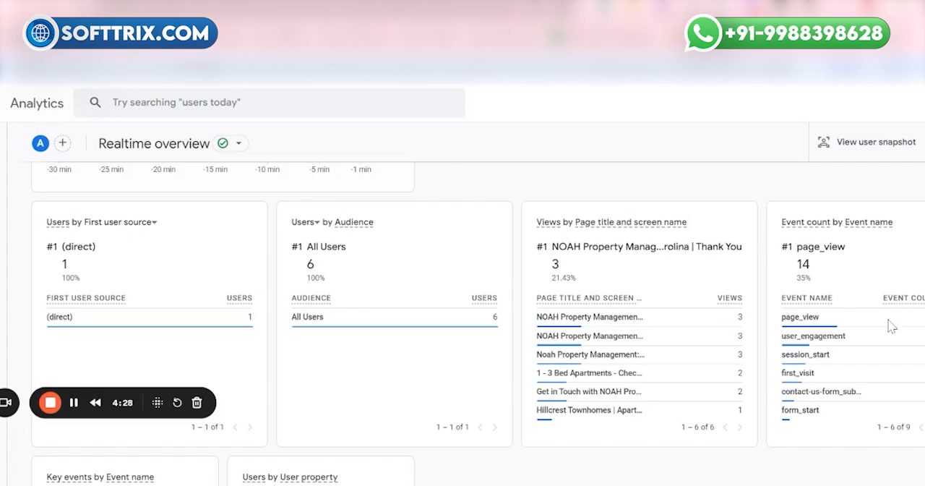
pyautogui.click(918, 427)
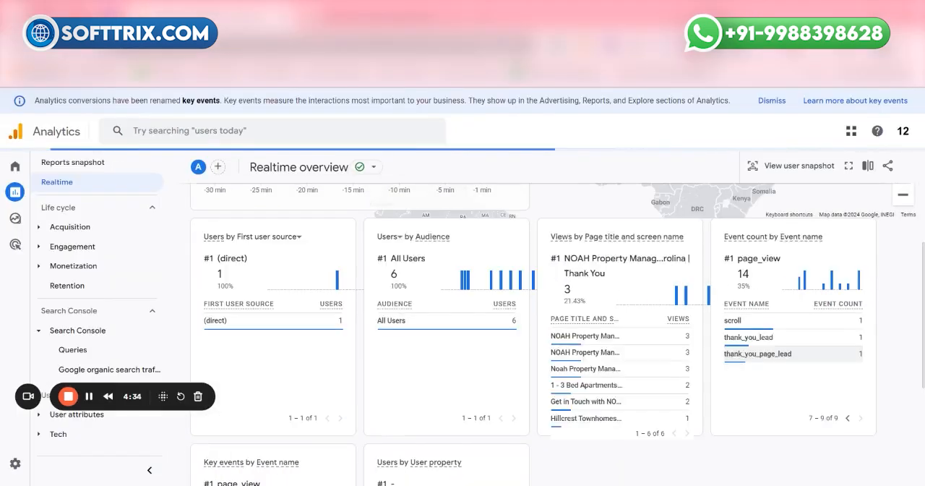
pyautogui.moveTo(717, 360); pyautogui.dragTo(750, 360)
pyautogui.click(771, 383)
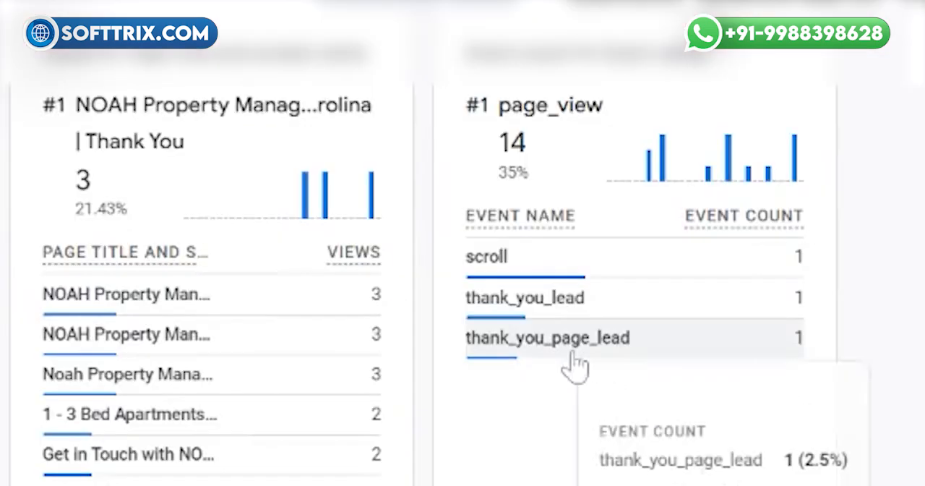
pyautogui.moveTo(768, 371)
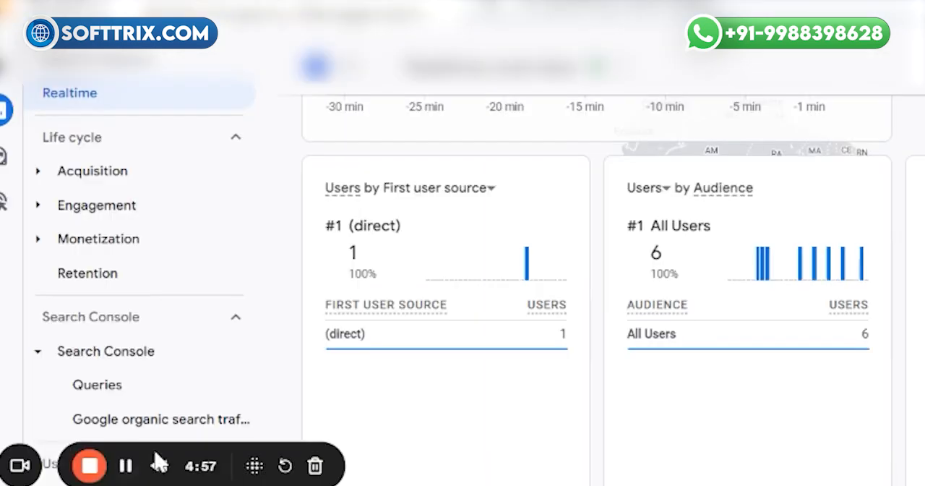
# Step: Open the Engagement Events report, scroll to its event table and select all of the page's contents
pyautogui.click(87, 206)
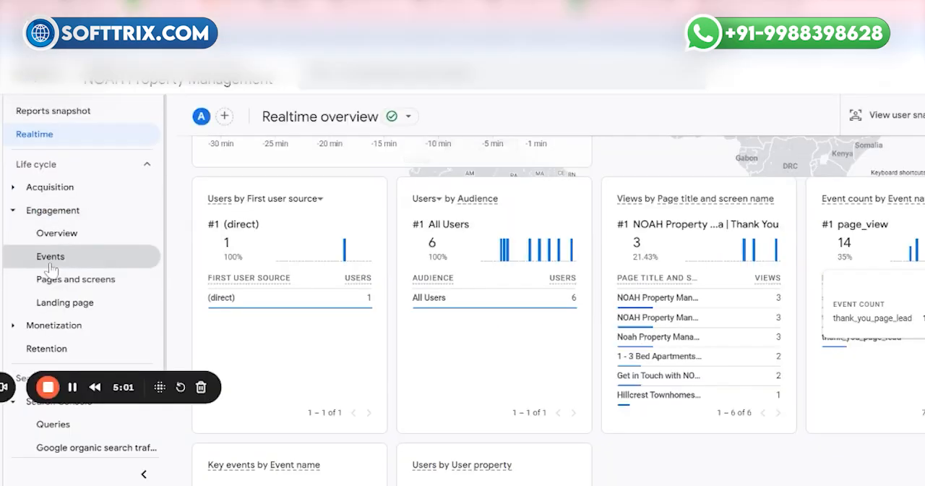
pyautogui.click(50, 261)
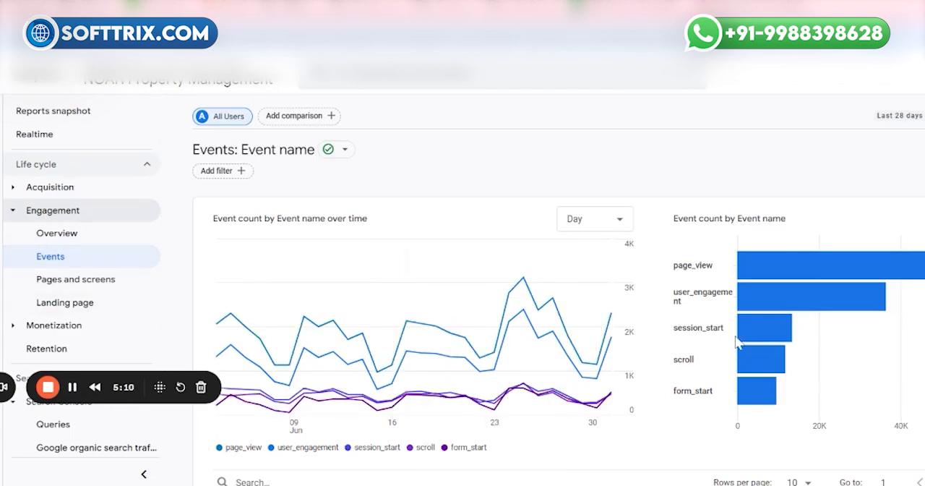
pyautogui.scroll(-5, 737, 341)
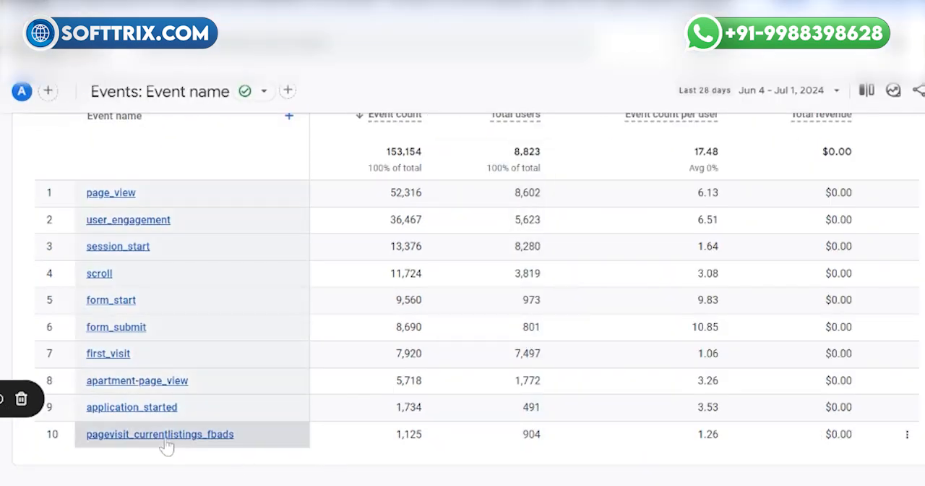
pyautogui.hotkey('ctrl', 'a')
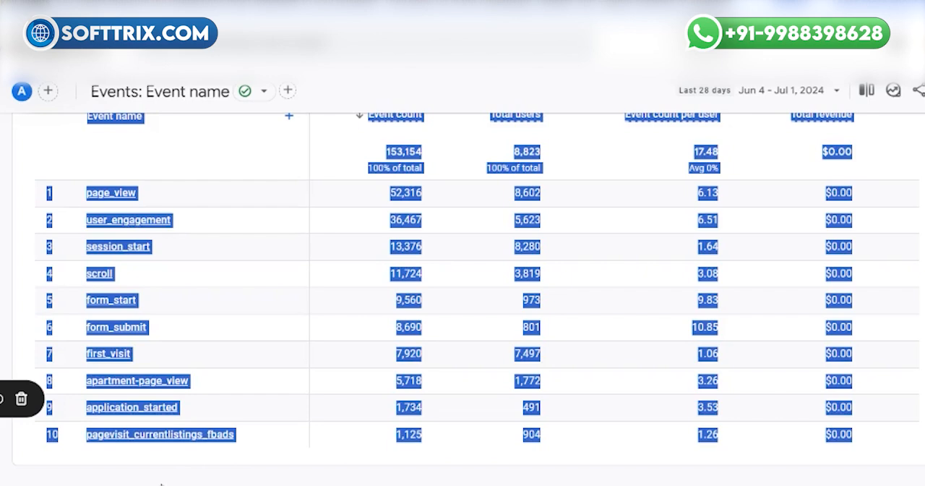